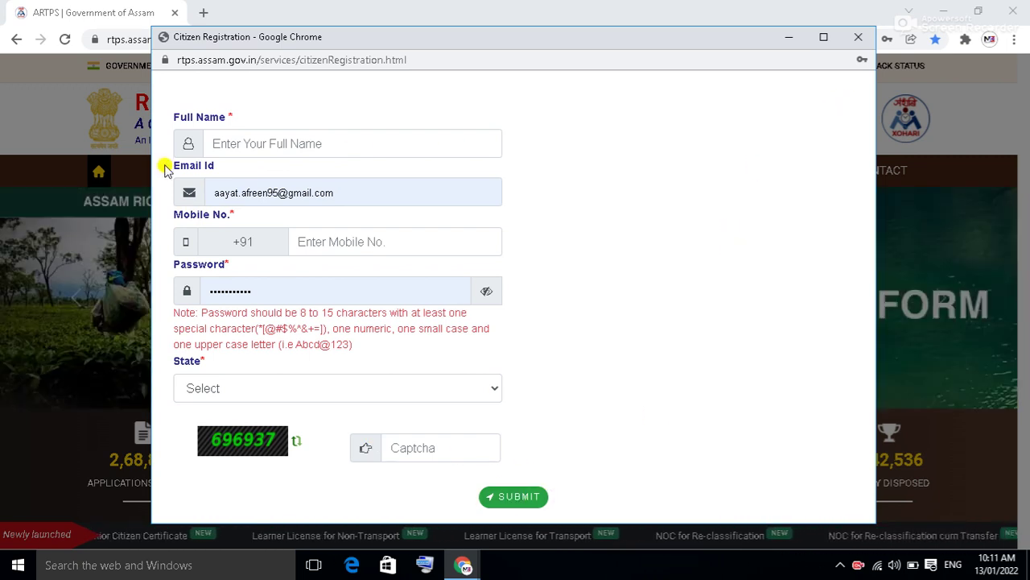
Close the citizen registration window and try to log in with the prefilled credentials and the displayed captcha code.
{"action": "left_click", "coordinate": [858, 36]}
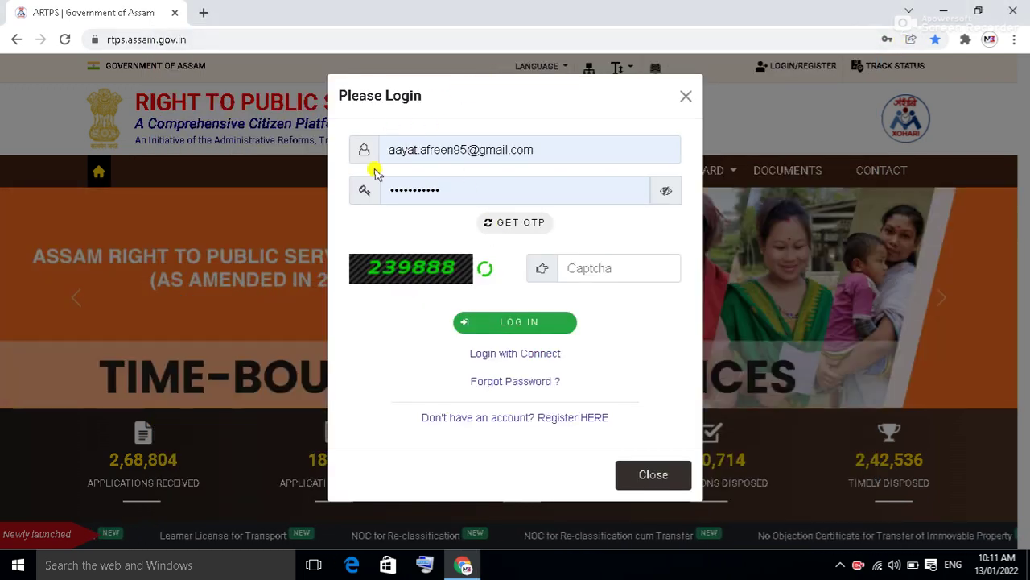
{"action": "left_click", "coordinate": [583, 259]}
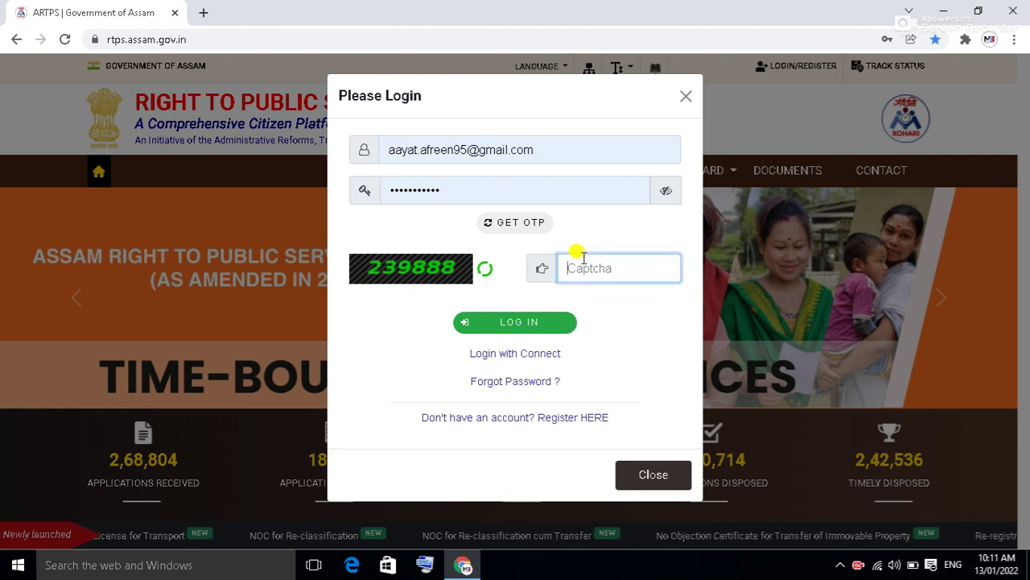
{"action": "type", "text": "23"}
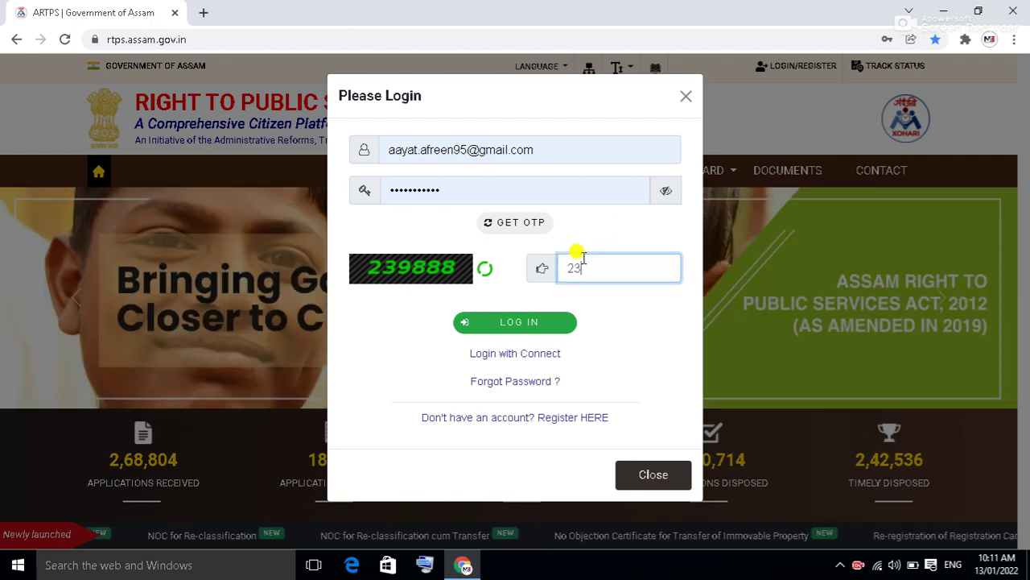
{"action": "type", "text": "9888"}
{"action": "key", "text": "Return"}
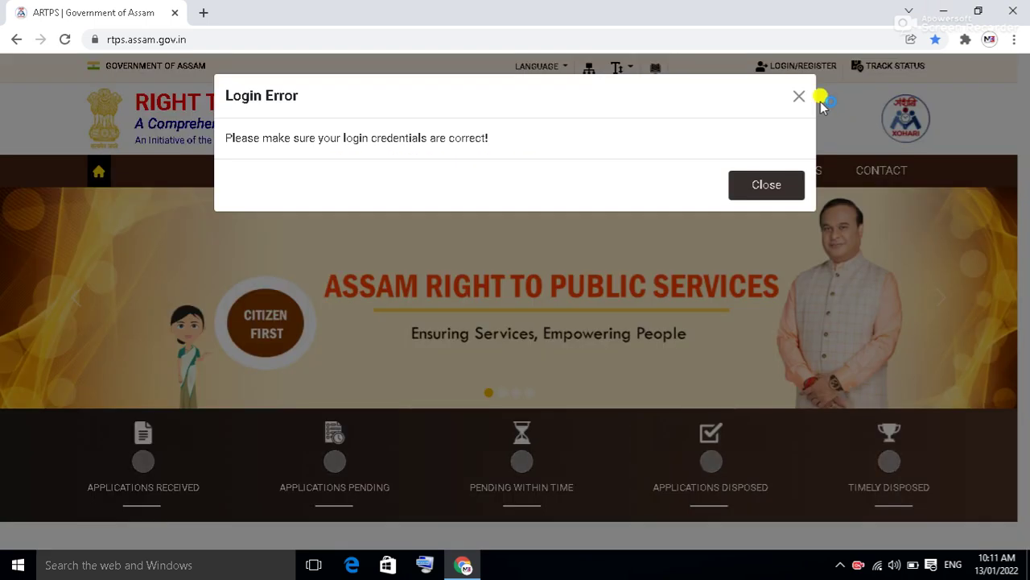
Dismiss the login error, reopen the login form and log in with the prefilled credentials and the new captcha code.
{"action": "left_click", "coordinate": [749, 175]}
{"action": "left_click", "coordinate": [804, 66]}
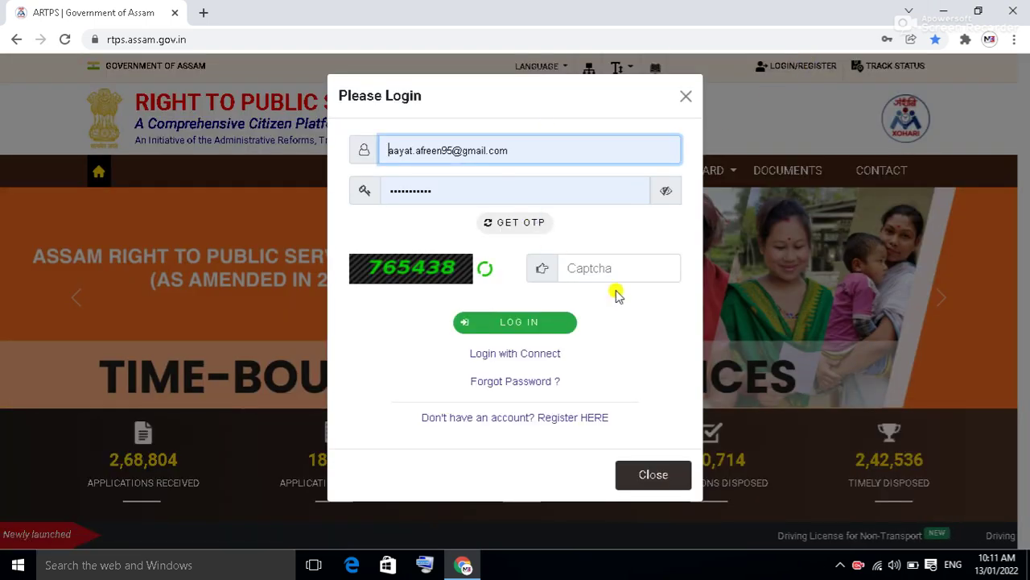
{"action": "left_click", "coordinate": [624, 262]}
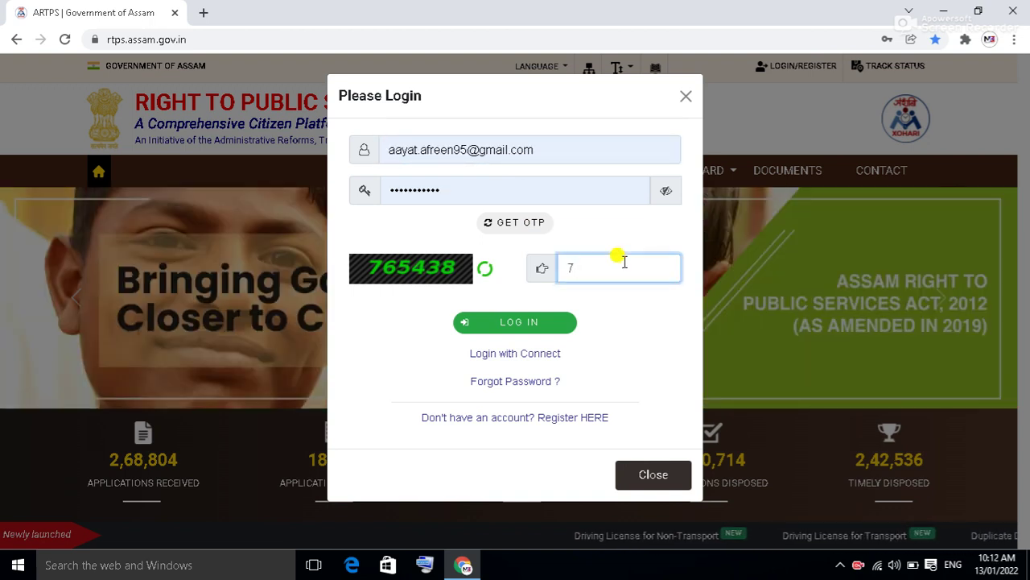
{"action": "type", "text": "765"}
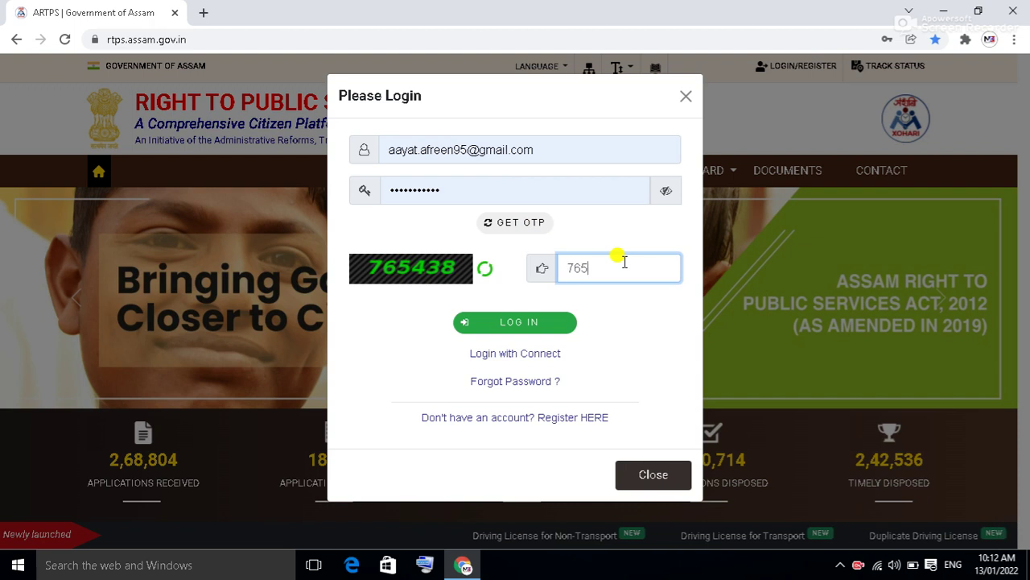
{"action": "type", "text": "438"}
{"action": "key", "text": "Return"}
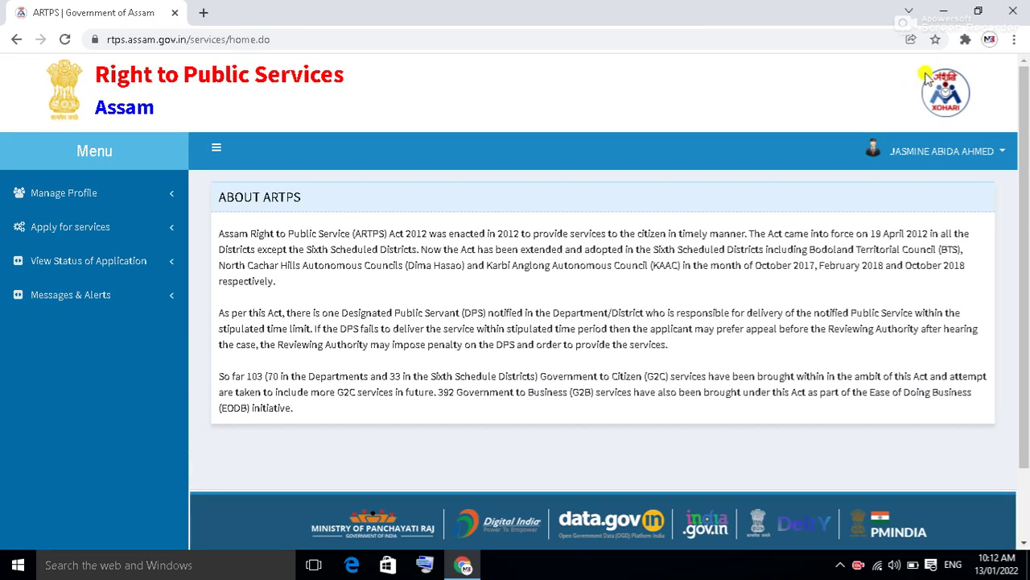
Open the list of all available services to apply for and look over its first page.
{"action": "left_click", "coordinate": [58, 228]}
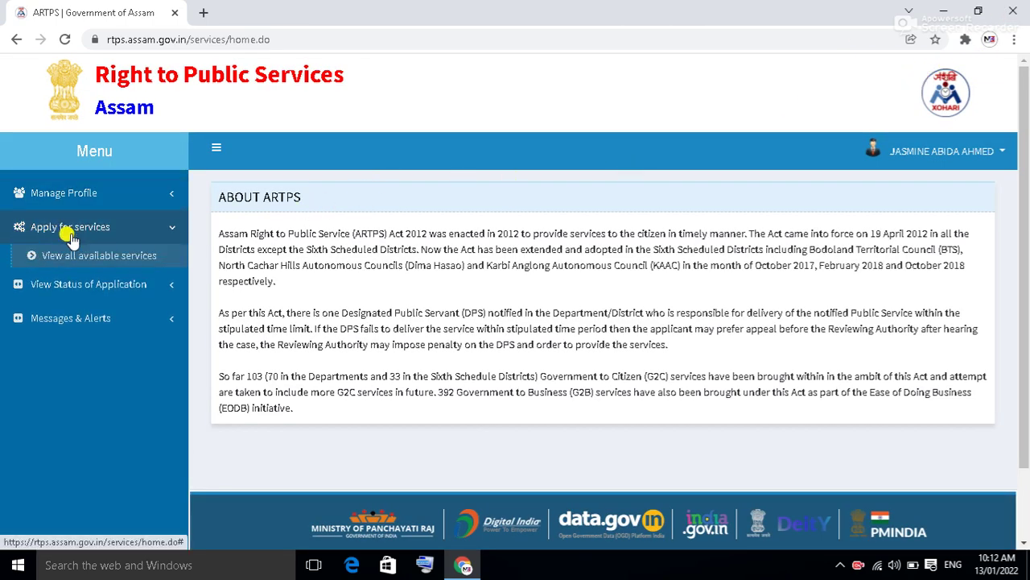
{"action": "left_click", "coordinate": [92, 257]}
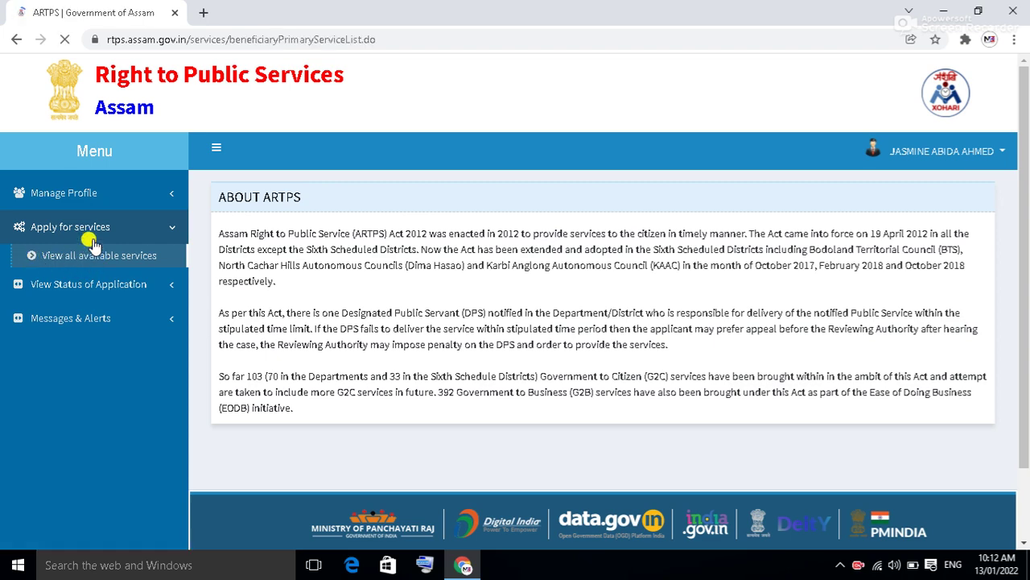
{"action": "scroll", "coordinate": [427, 158], "scroll_direction": "down", "scroll_amount": 4}
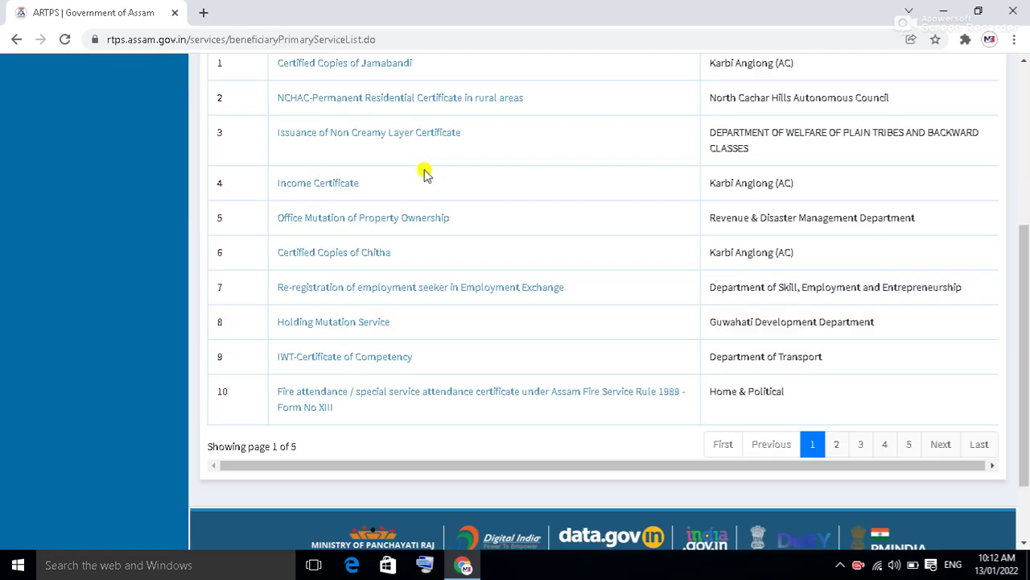
{"action": "scroll", "coordinate": [429, 173], "scroll_direction": "up", "scroll_amount": 1}
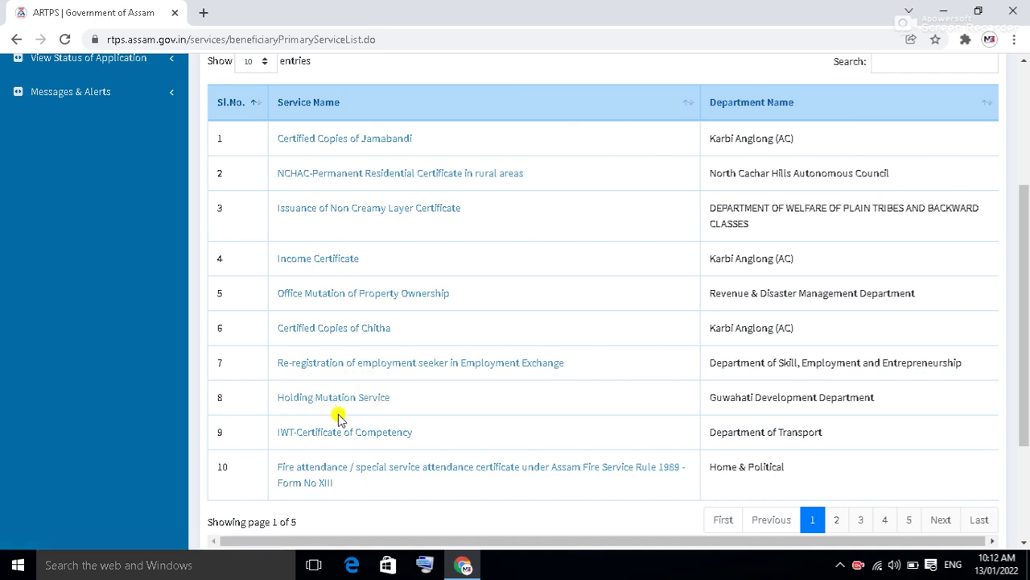
{"action": "scroll", "coordinate": [785, 387], "scroll_direction": "down", "scroll_amount": 1}
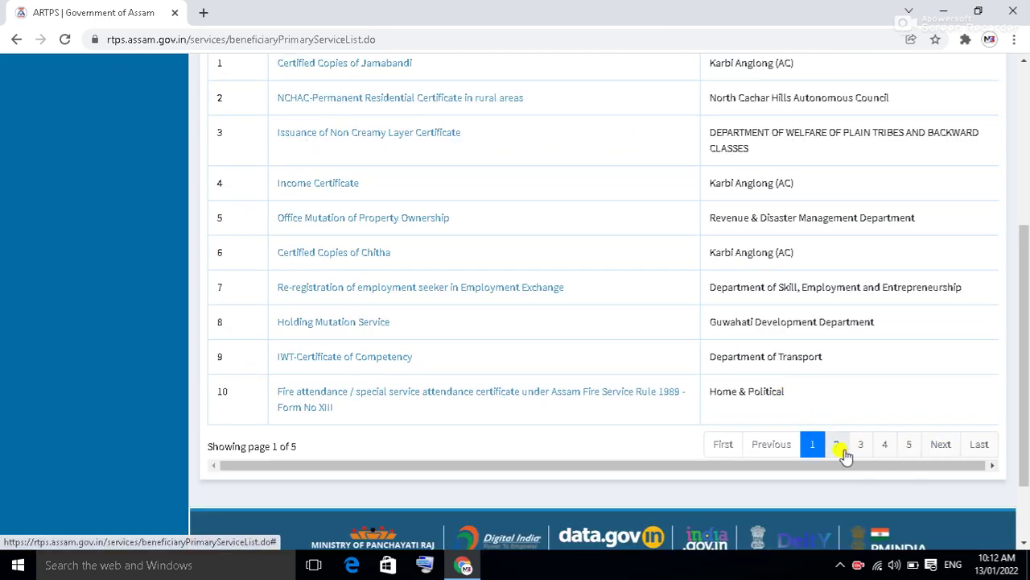
Look through pages 2 to 4 of the service list for the farmer's certificate service.
{"action": "left_click", "coordinate": [837, 444]}
{"action": "scroll", "coordinate": [683, 410], "scroll_direction": "up", "scroll_amount": 2}
{"action": "scroll", "coordinate": [676, 398], "scroll_direction": "down", "scroll_amount": 1}
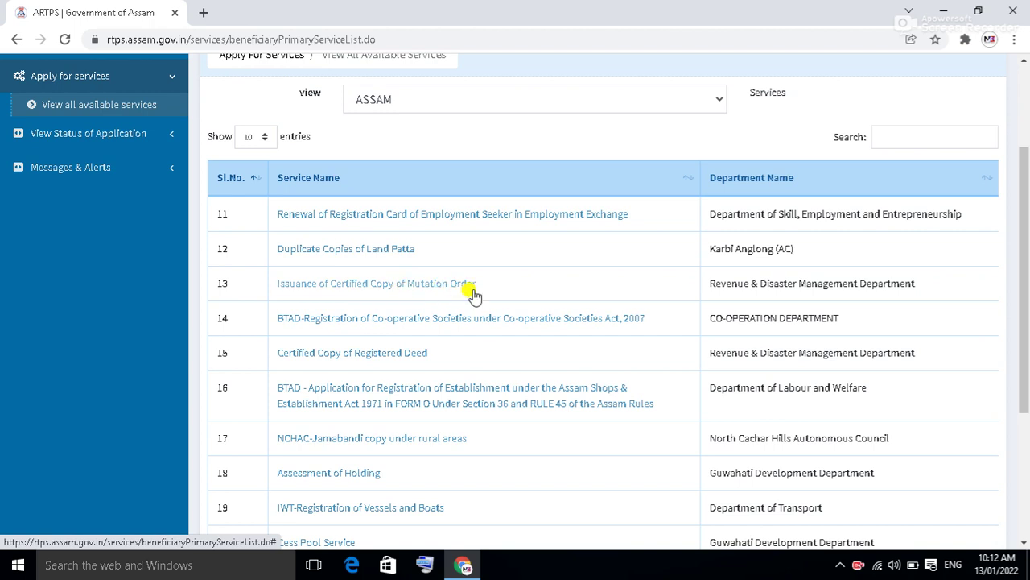
{"action": "scroll", "coordinate": [575, 323], "scroll_direction": "down", "scroll_amount": 1}
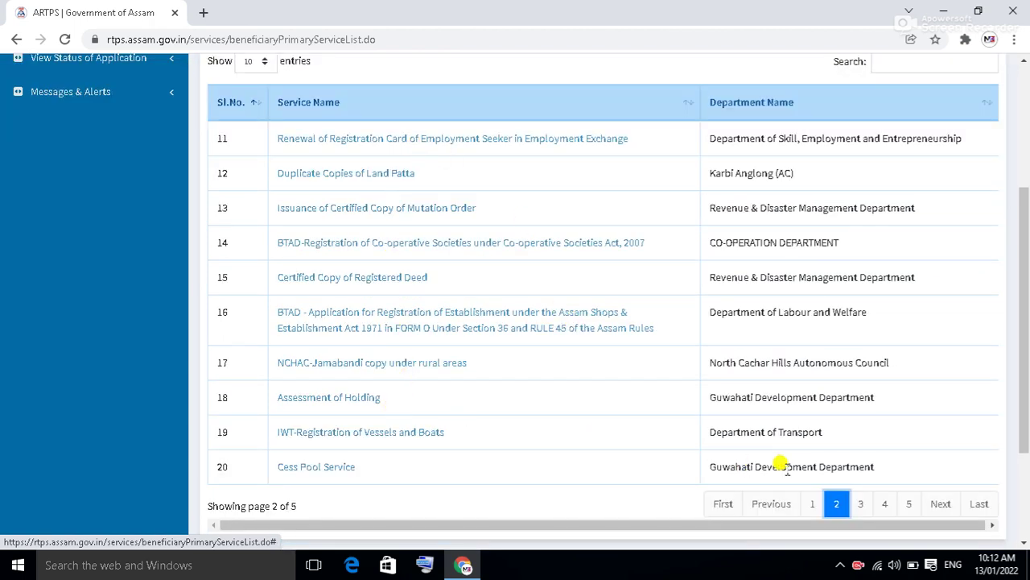
{"action": "left_click", "coordinate": [860, 503]}
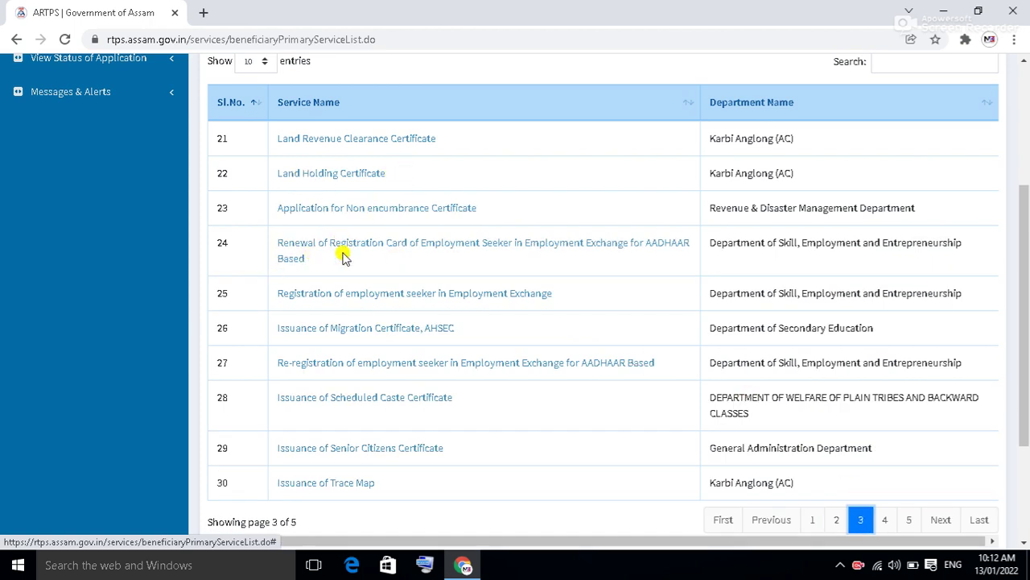
{"action": "left_click", "coordinate": [515, 259]}
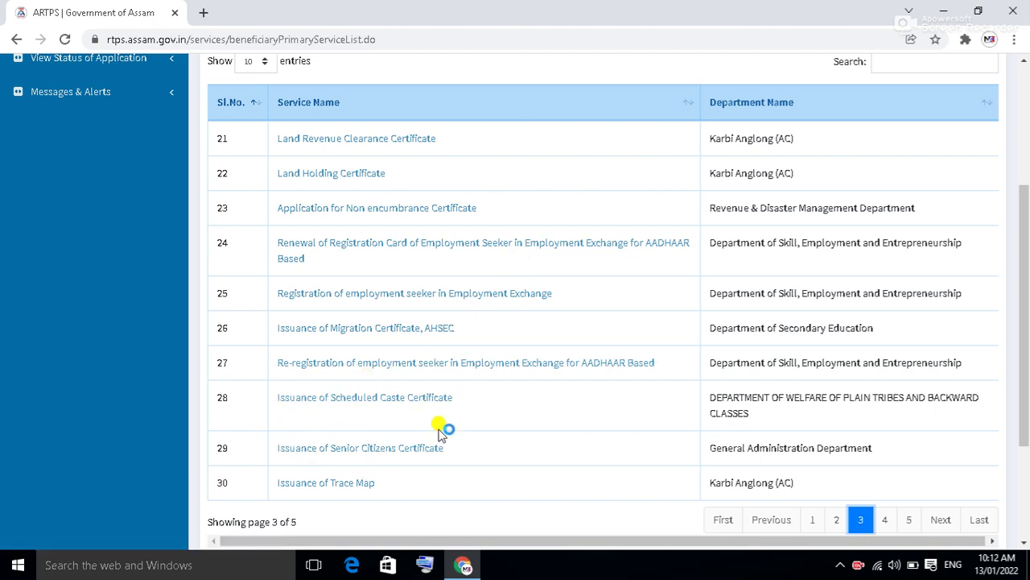
{"action": "left_click", "coordinate": [889, 520]}
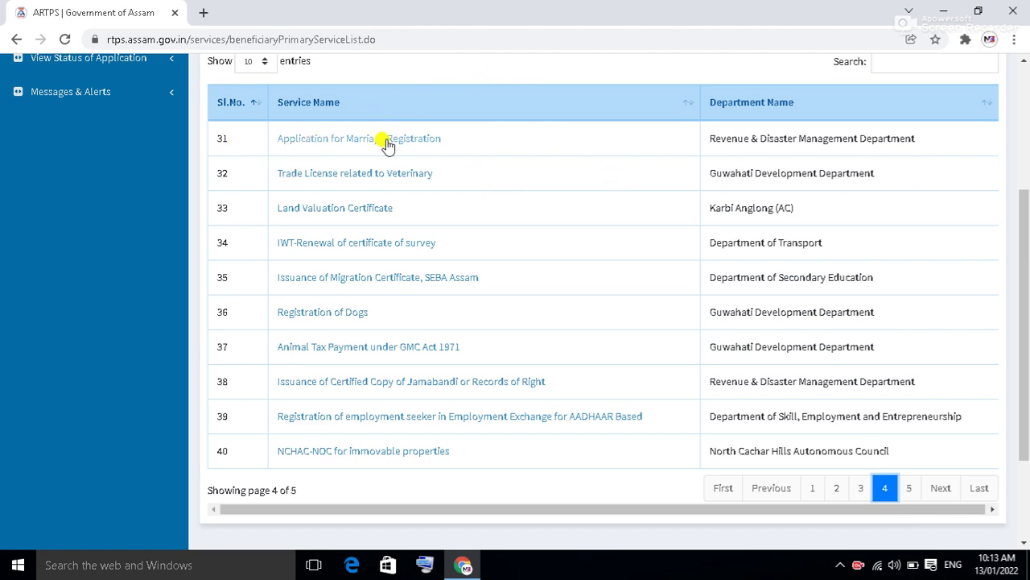
{"action": "left_click", "coordinate": [532, 166]}
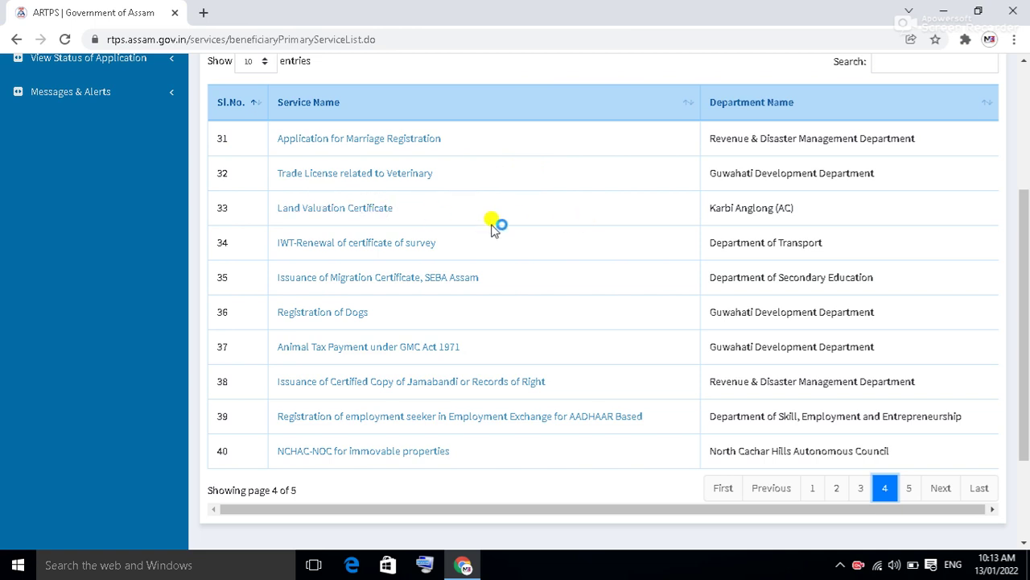
Open the Issuance of Farmer's Certificate application form from page 5 of the service list.
{"action": "left_click", "coordinate": [912, 493]}
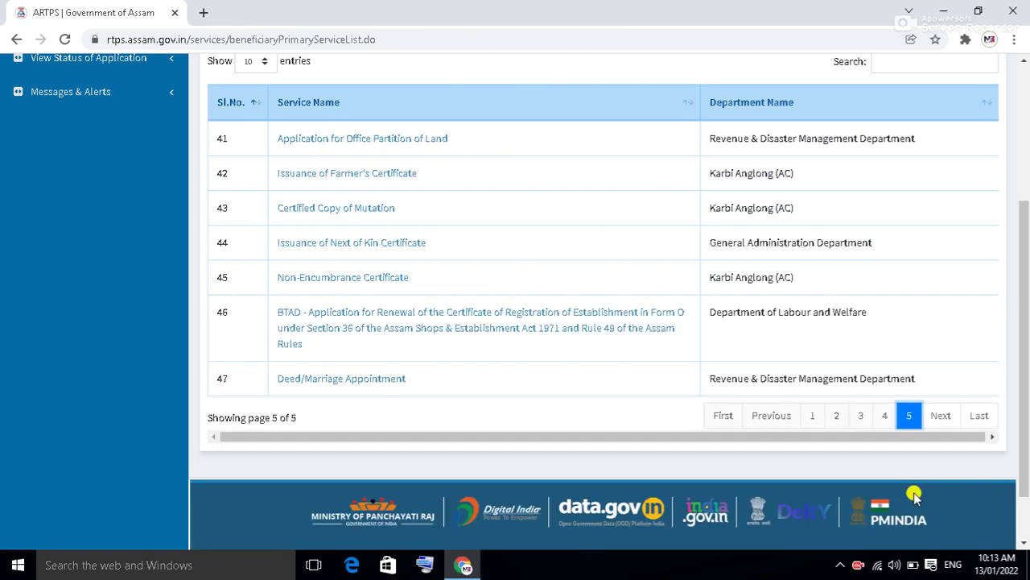
{"action": "double_click", "coordinate": [223, 173]}
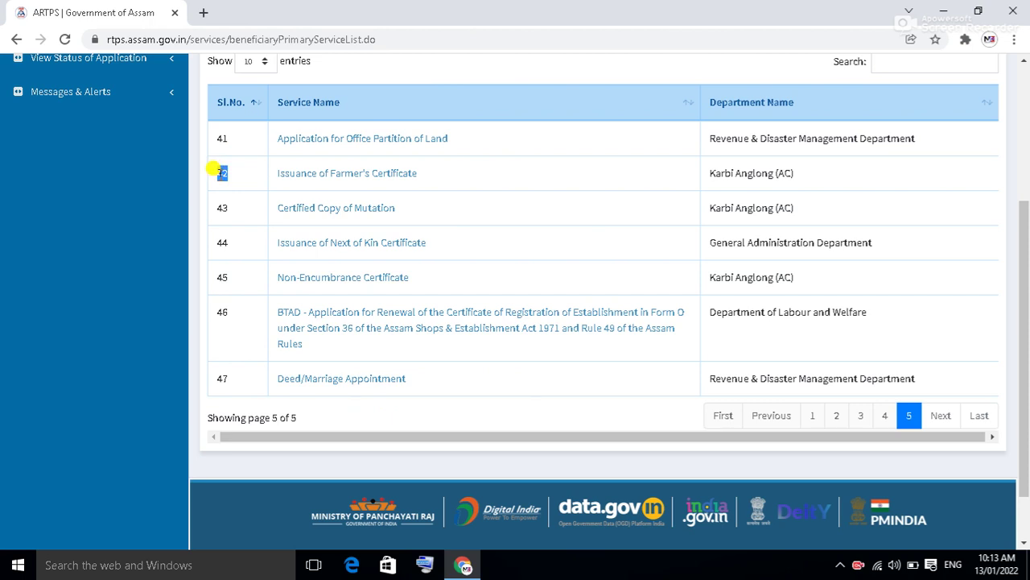
{"action": "left_click", "coordinate": [386, 175]}
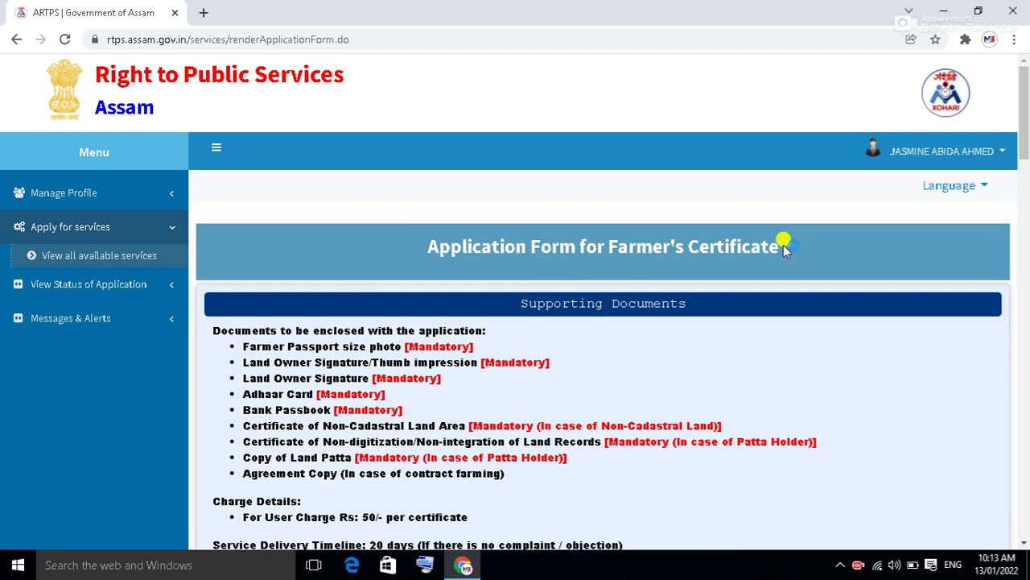
Review the form's required supporting documents, charge details and service delivery timeline.
{"action": "double_click", "coordinate": [594, 276]}
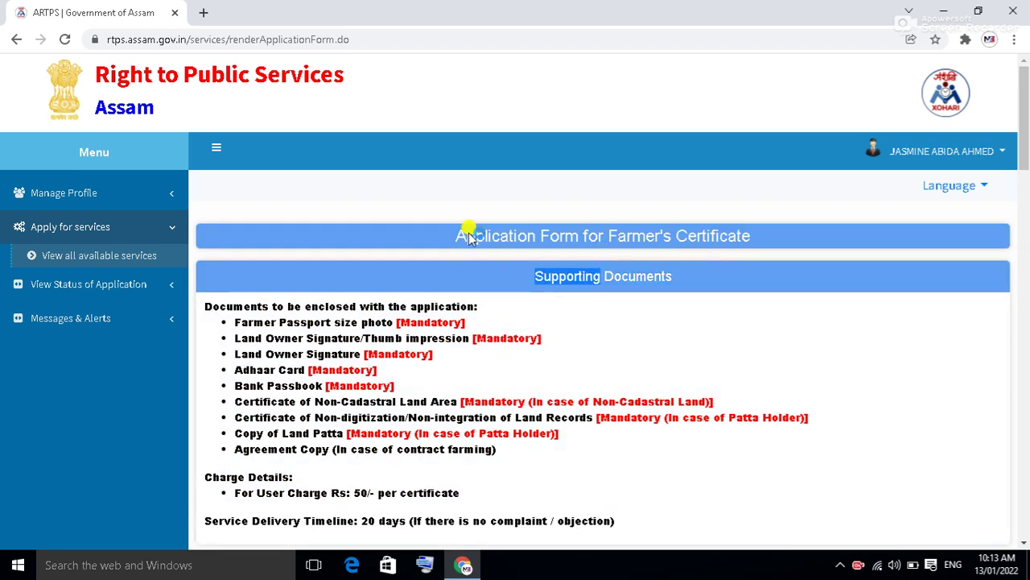
{"action": "left_click", "coordinate": [751, 314]}
{"action": "scroll", "coordinate": [751, 316], "scroll_direction": "down", "scroll_amount": 1}
{"action": "left_click", "coordinate": [700, 287]}
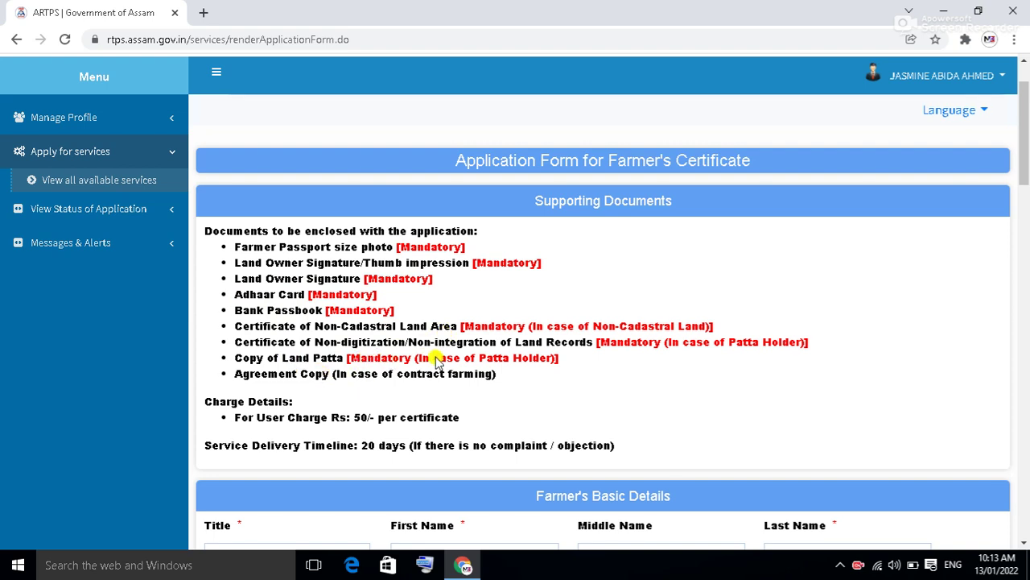
{"action": "left_click_drag", "start_coordinate": [592, 344], "coordinate": [444, 356]}
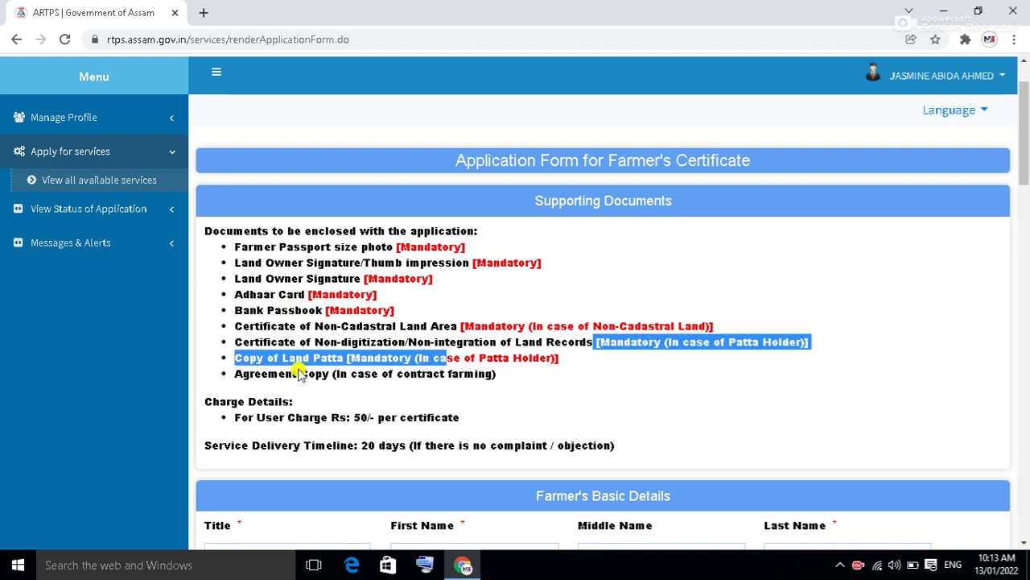
{"action": "left_click", "coordinate": [390, 363]}
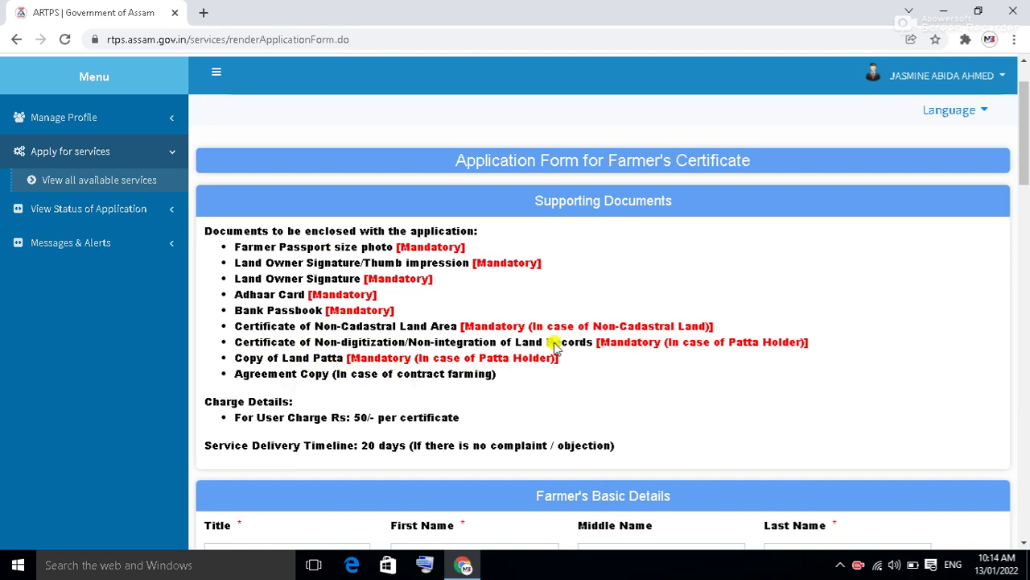
{"action": "scroll", "coordinate": [607, 271], "scroll_direction": "down", "scroll_amount": 2}
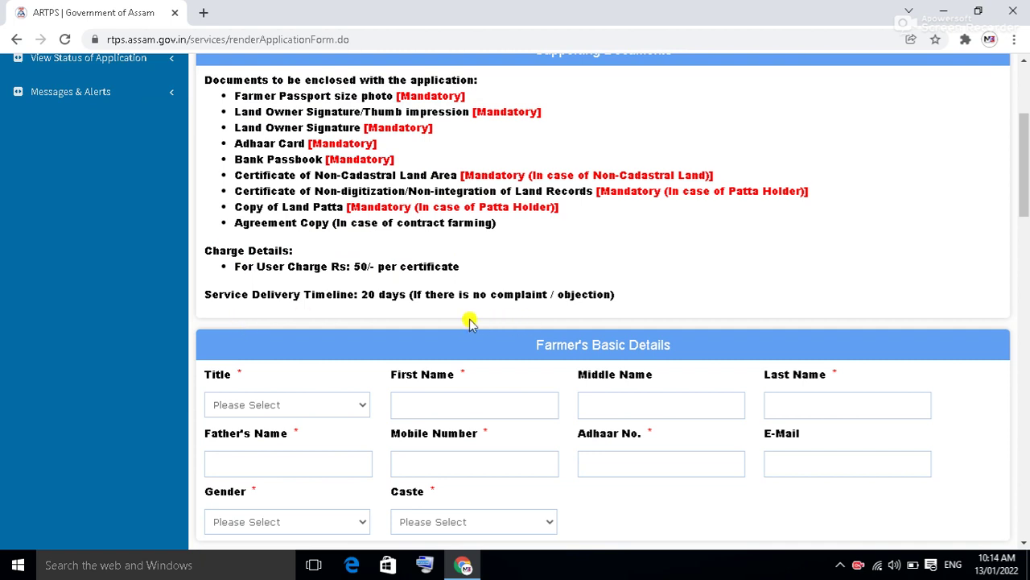
{"action": "left_click_drag", "start_coordinate": [404, 296], "coordinate": [360, 299]}
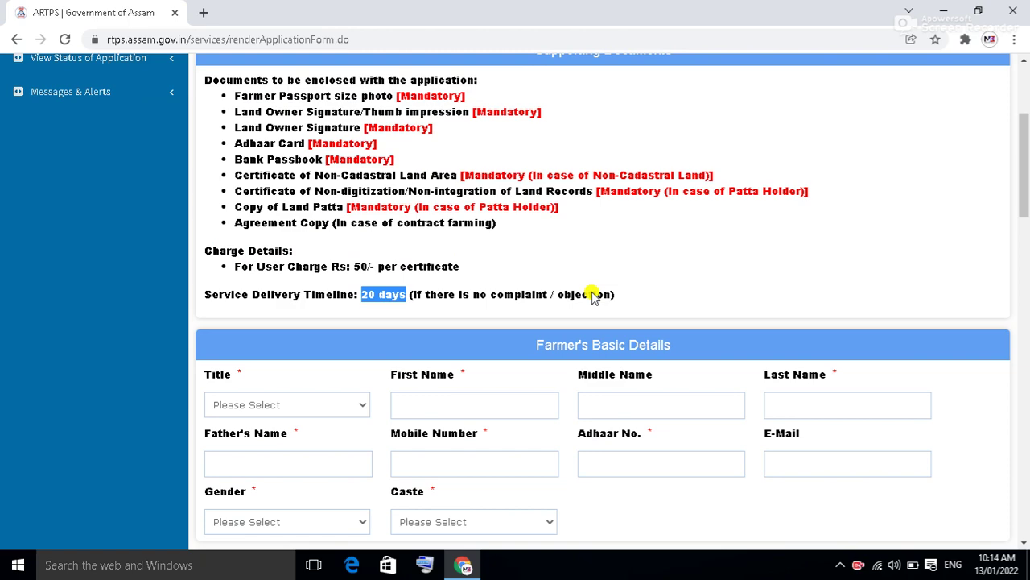
Review the form's fields for the farmer's basic details, address, bank details and land location.
{"action": "scroll", "coordinate": [592, 284], "scroll_direction": "down", "scroll_amount": 3}
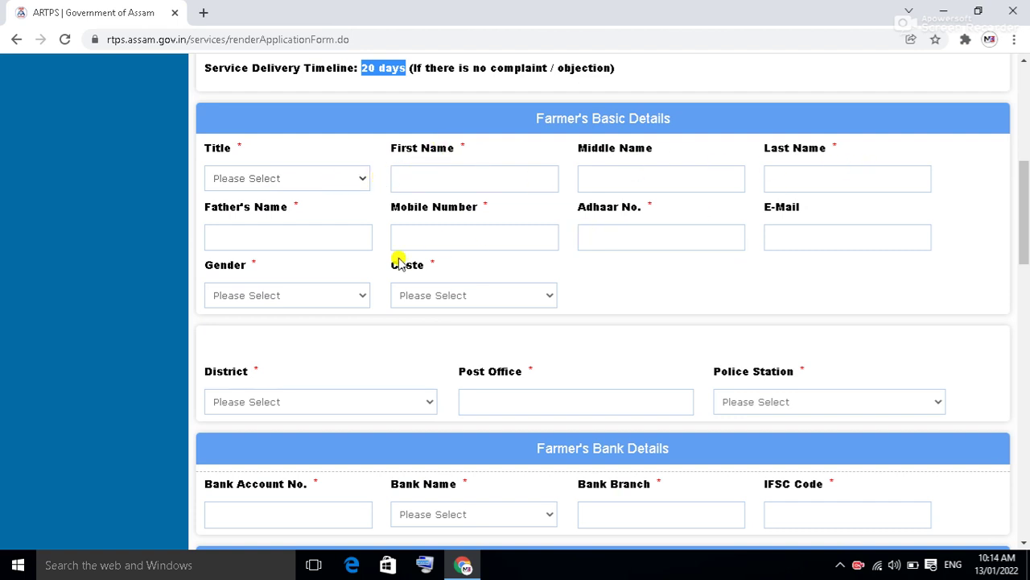
{"action": "scroll", "coordinate": [546, 346], "scroll_direction": "down", "scroll_amount": 2}
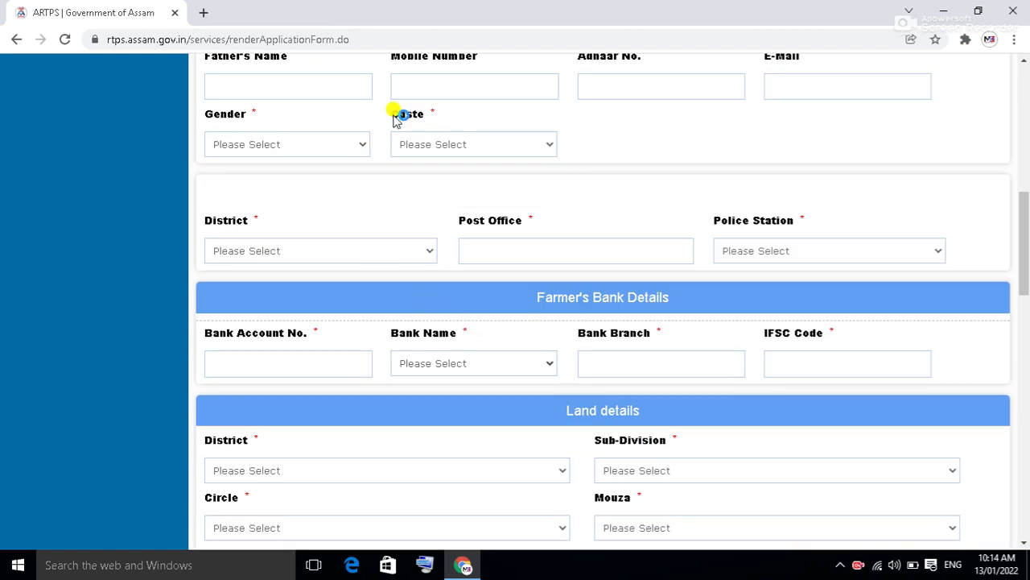
{"action": "scroll", "coordinate": [649, 340], "scroll_direction": "down", "scroll_amount": 2}
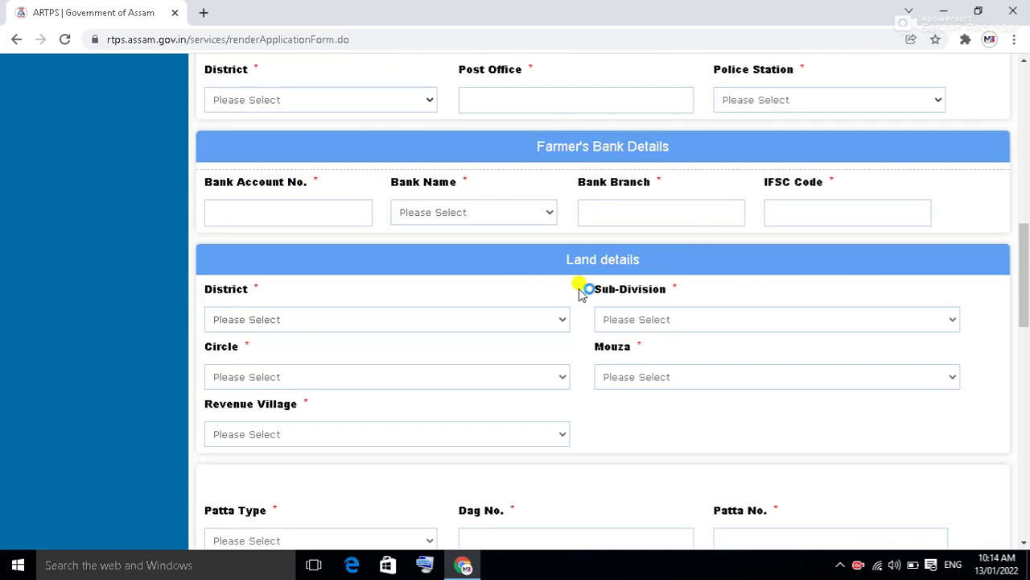
{"action": "scroll", "coordinate": [620, 265], "scroll_direction": "down", "scroll_amount": 2}
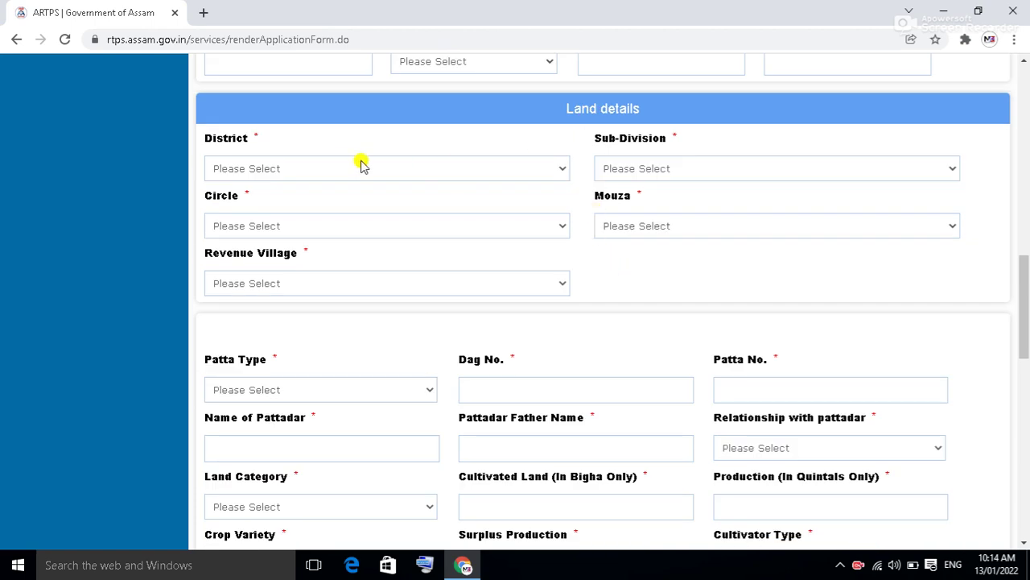
{"action": "left_click", "coordinate": [602, 182]}
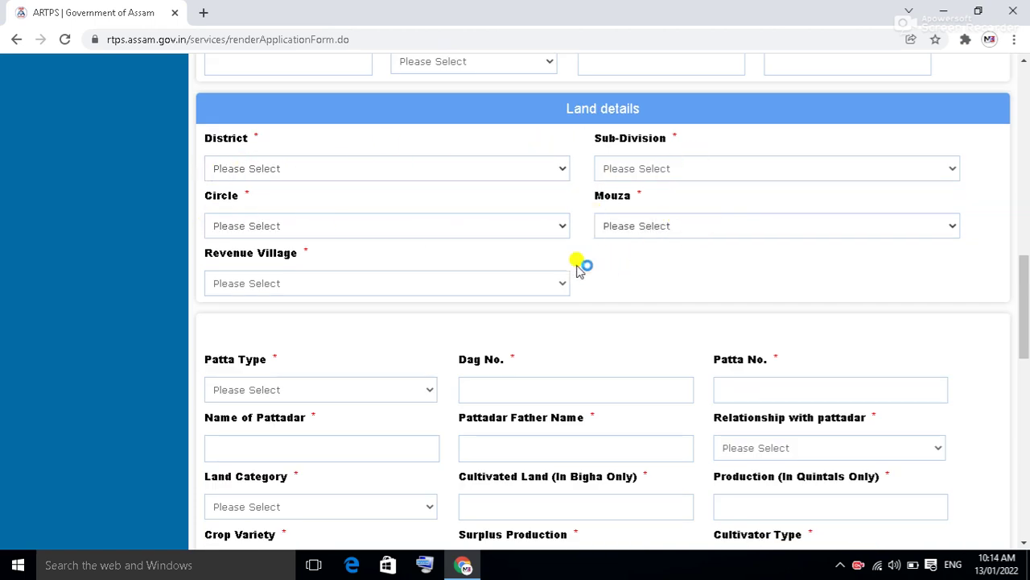
Examine the patta and crop fields, including the choices for patta type, relationship with pattadar, land category and crop variety.
{"action": "scroll", "coordinate": [610, 298], "scroll_direction": "down", "scroll_amount": 2}
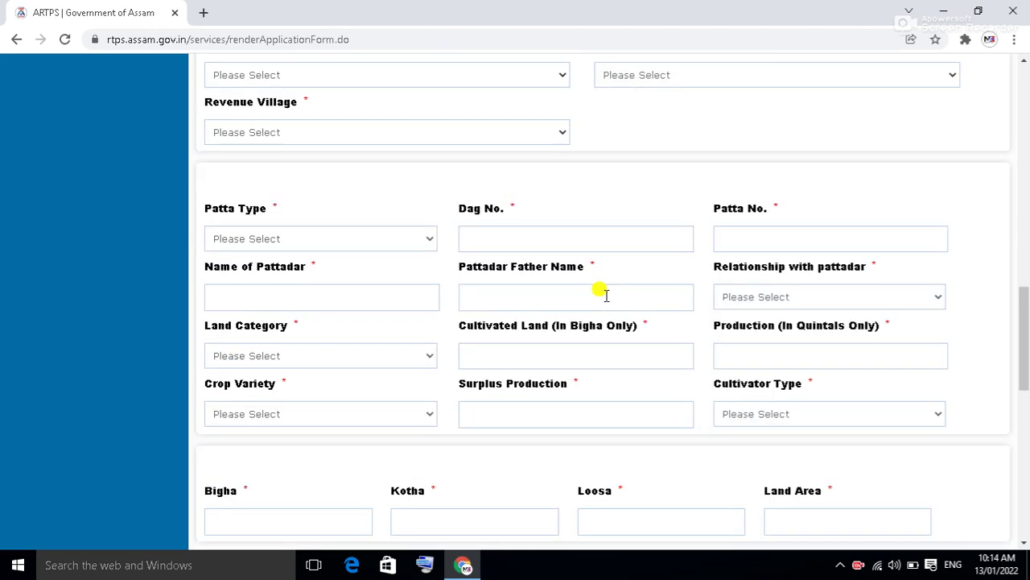
{"action": "left_click", "coordinate": [294, 249]}
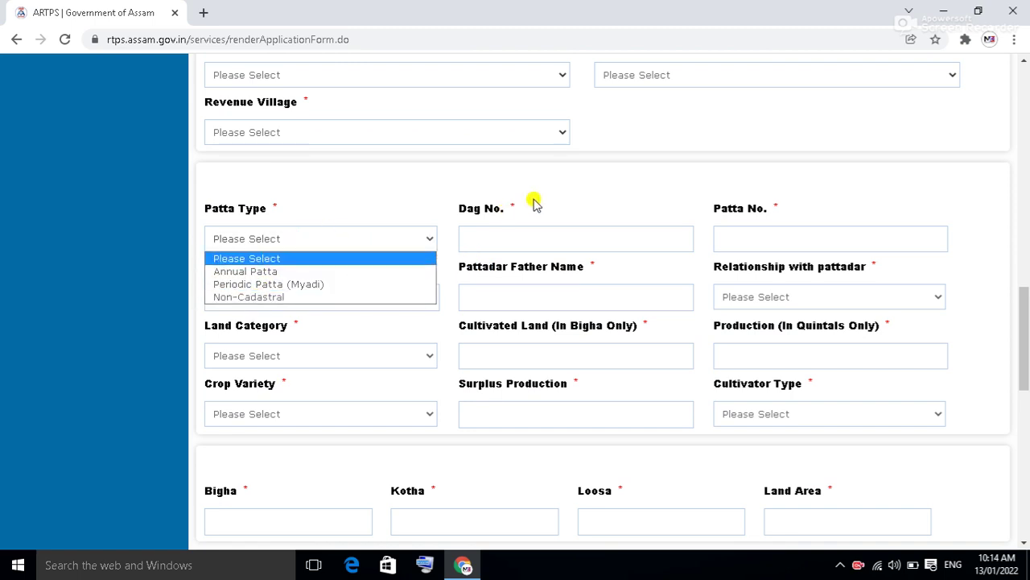
{"action": "left_click", "coordinate": [734, 235]}
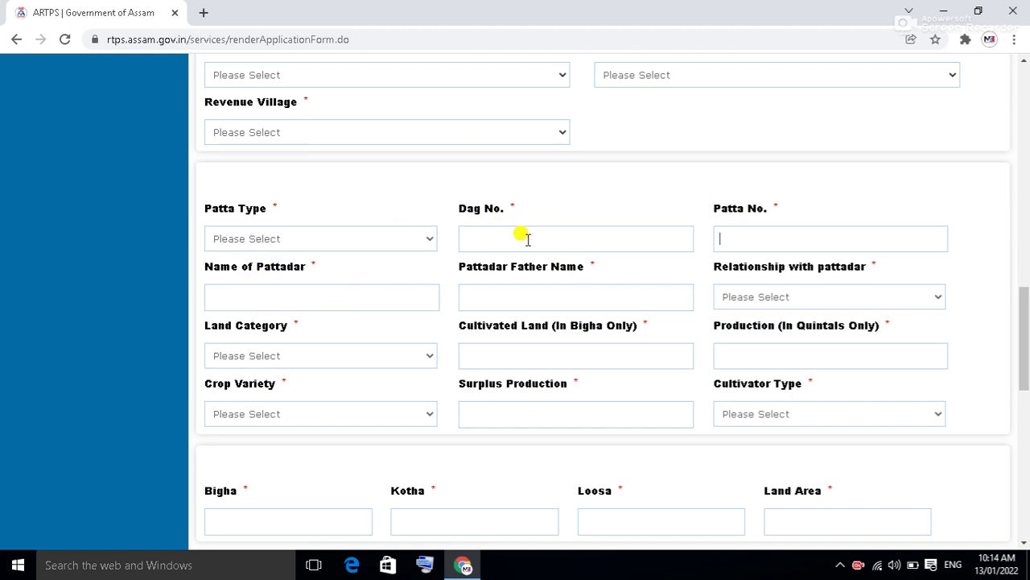
{"action": "left_click", "coordinate": [760, 299]}
{"action": "left_click", "coordinate": [760, 300]}
{"action": "left_click", "coordinate": [760, 299]}
{"action": "left_click", "coordinate": [284, 359]}
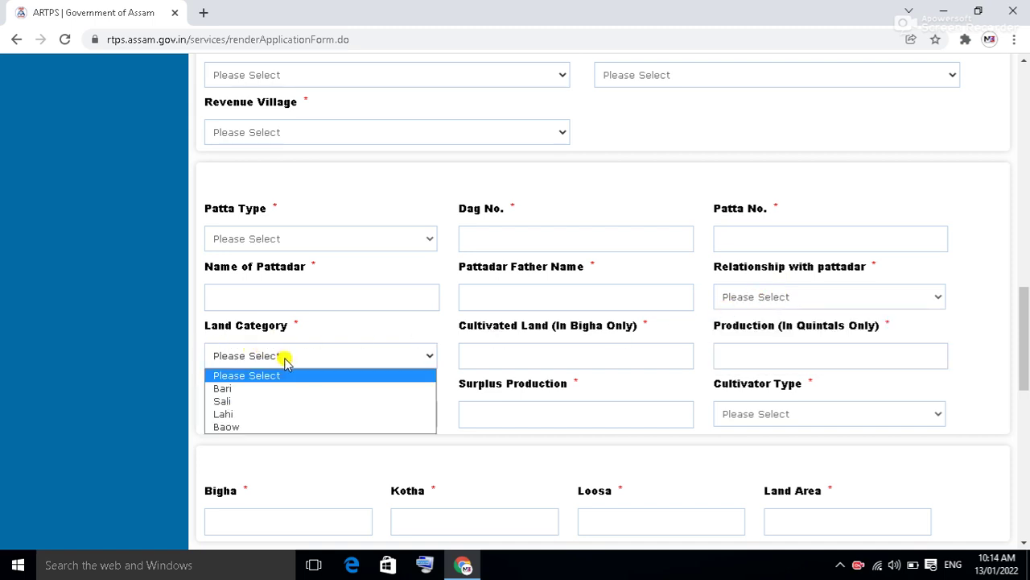
{"action": "left_click", "coordinate": [287, 362]}
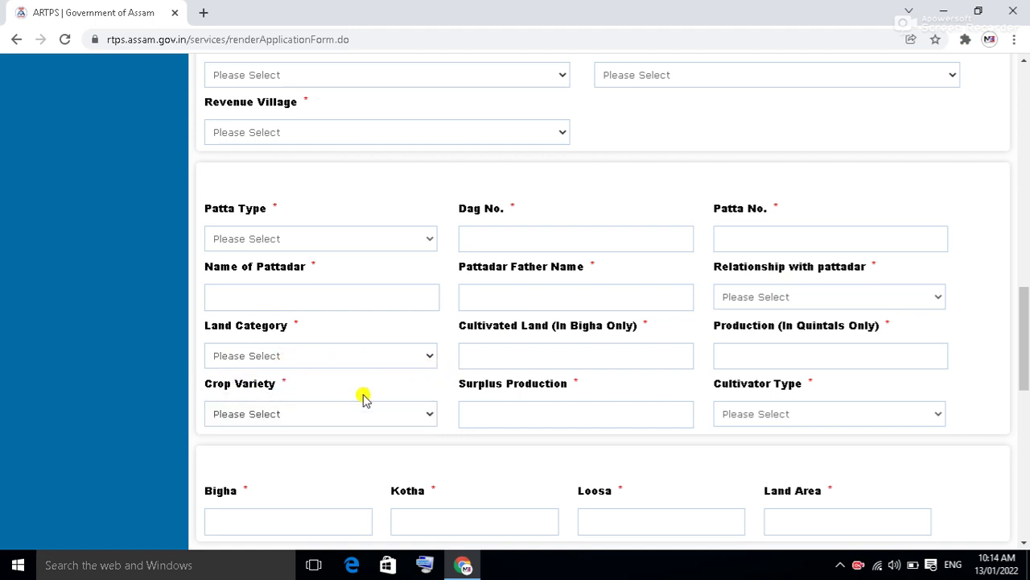
{"action": "left_click", "coordinate": [326, 414]}
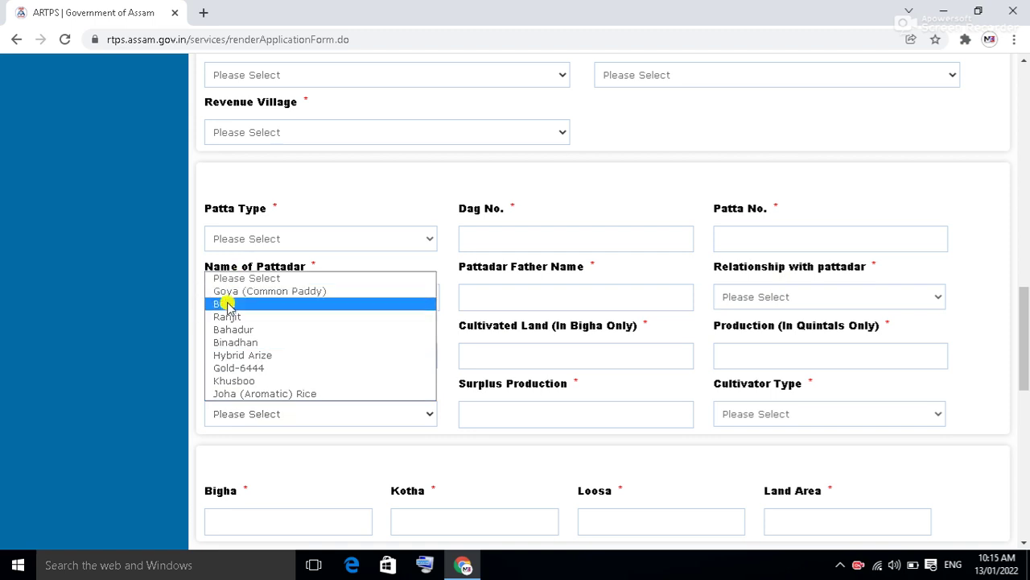
{"action": "left_click", "coordinate": [488, 431]}
Review the land area fields and the upload fields for the farmer's photo, signature or thumb impression and land owner signature.
{"action": "scroll", "coordinate": [490, 434], "scroll_direction": "down", "scroll_amount": 3}
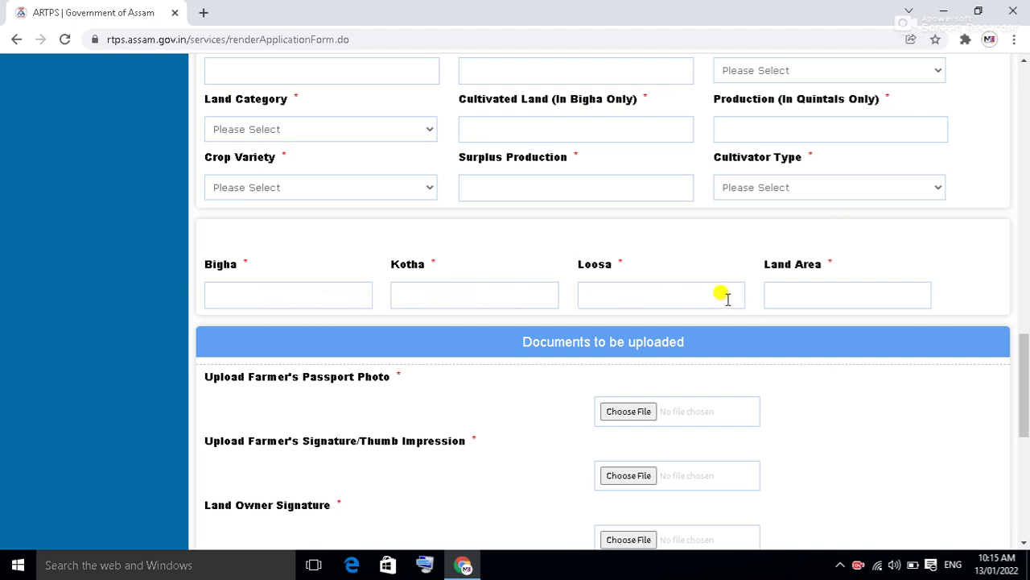
{"action": "scroll", "coordinate": [727, 298], "scroll_direction": "down", "scroll_amount": 1}
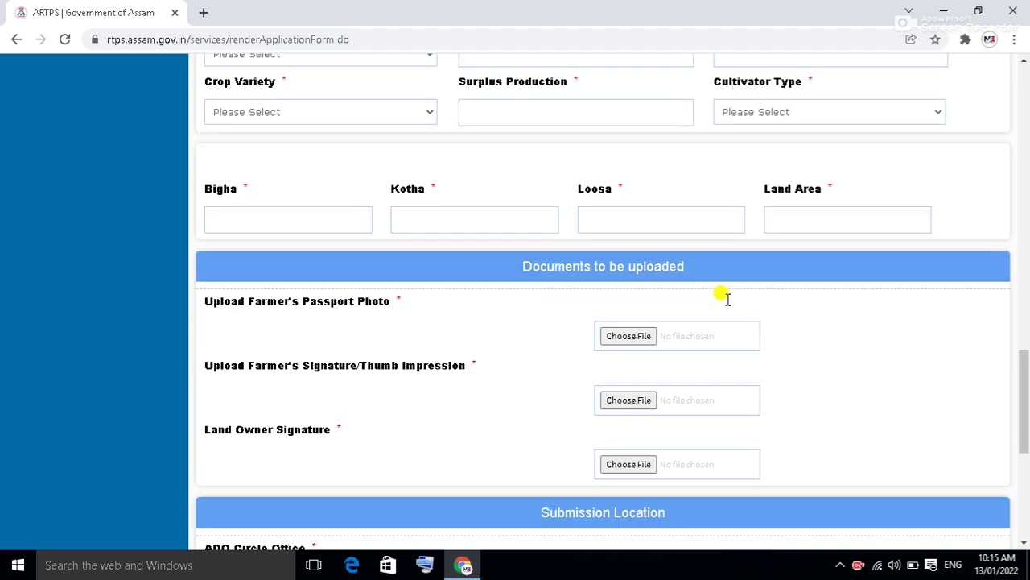
{"action": "scroll", "coordinate": [662, 285], "scroll_direction": "down", "scroll_amount": 2}
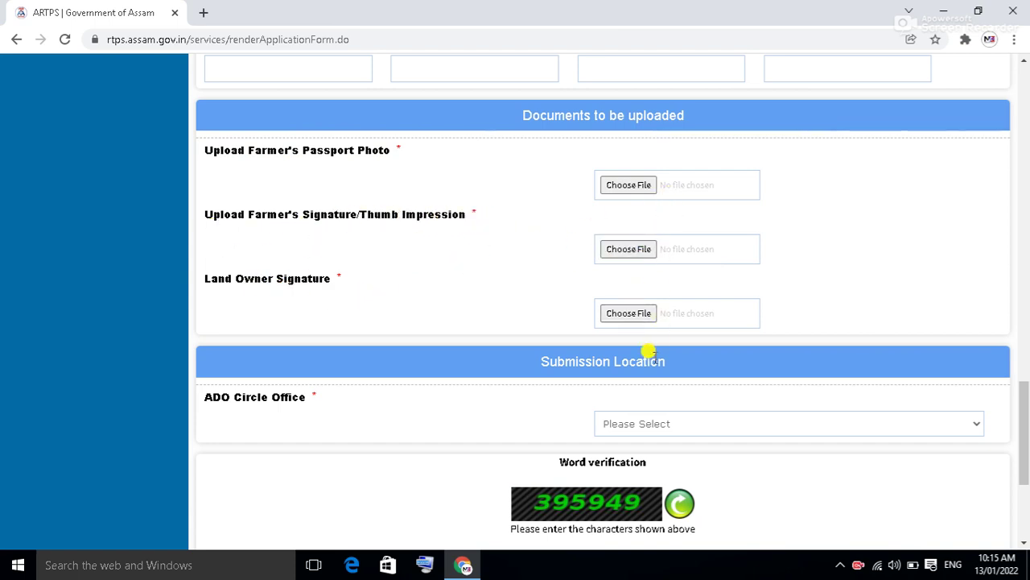
{"action": "scroll", "coordinate": [549, 342], "scroll_direction": "up", "scroll_amount": 15}
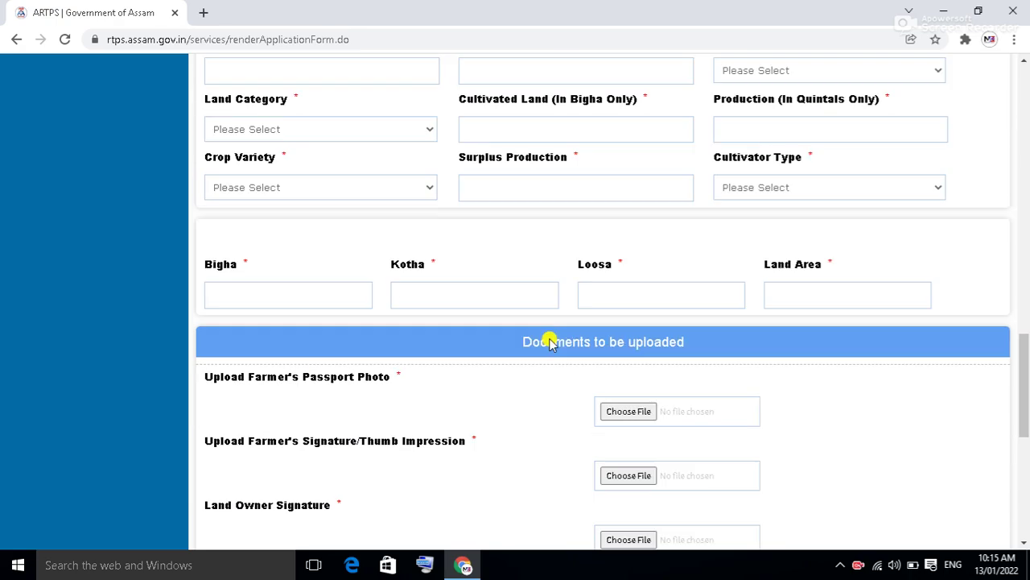
{"action": "scroll", "coordinate": [555, 328], "scroll_direction": "down", "scroll_amount": 20}
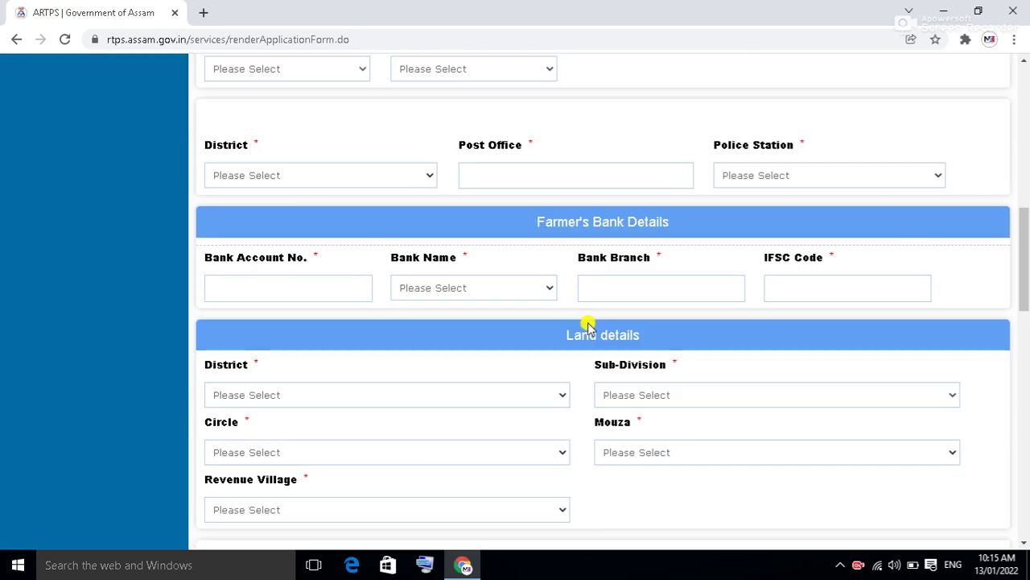
{"action": "scroll", "coordinate": [597, 322], "scroll_direction": "up", "scroll_amount": 3}
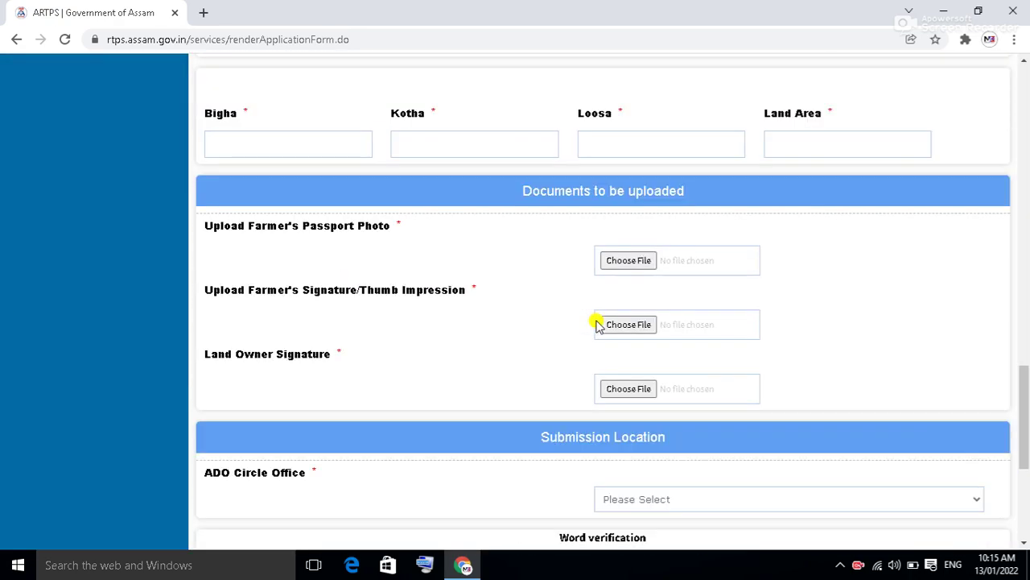
{"action": "scroll", "coordinate": [472, 281], "scroll_direction": "down", "scroll_amount": 2}
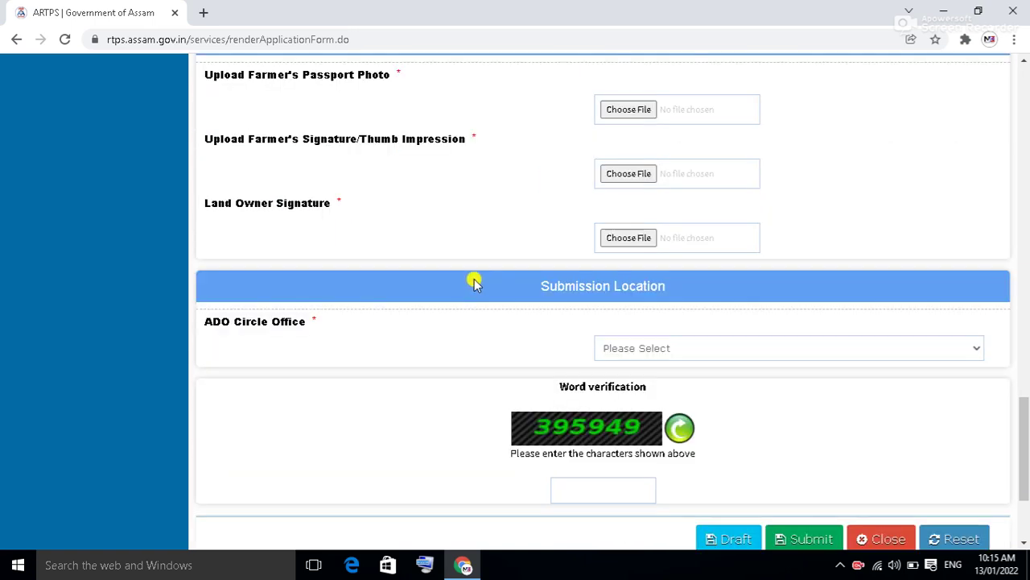
Check the ADO Circle Office selection, the word verification and the draft and submit options at the form's end.
{"action": "left_click", "coordinate": [685, 357]}
{"action": "left_click", "coordinate": [686, 359]}
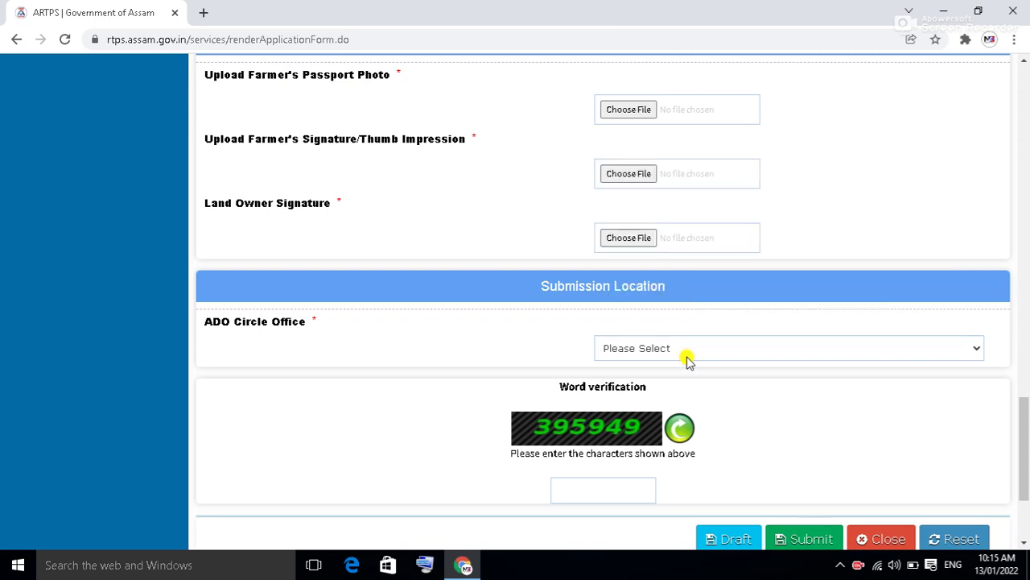
{"action": "scroll", "coordinate": [687, 358], "scroll_direction": "down", "scroll_amount": 2}
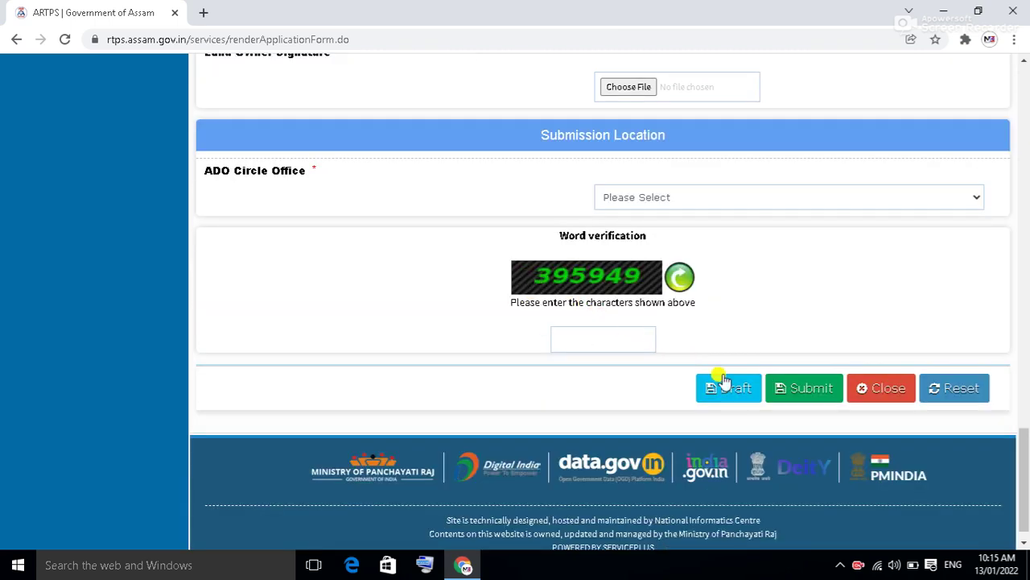
{"action": "left_click", "coordinate": [805, 394]}
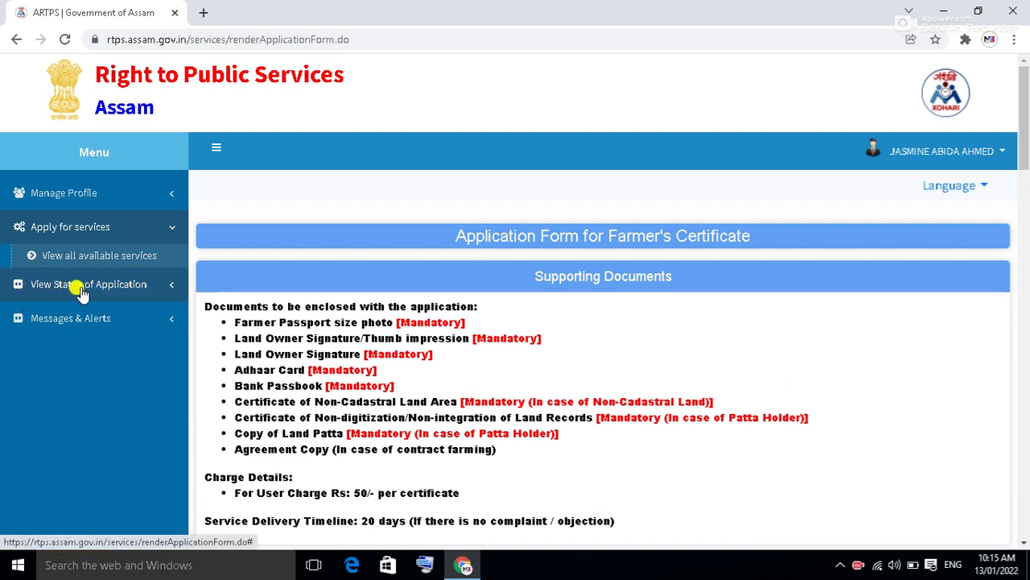
Open the application status tracking page and request the application data for 13/11/2021 to 13/01/2022.
{"action": "left_click", "coordinate": [80, 292]}
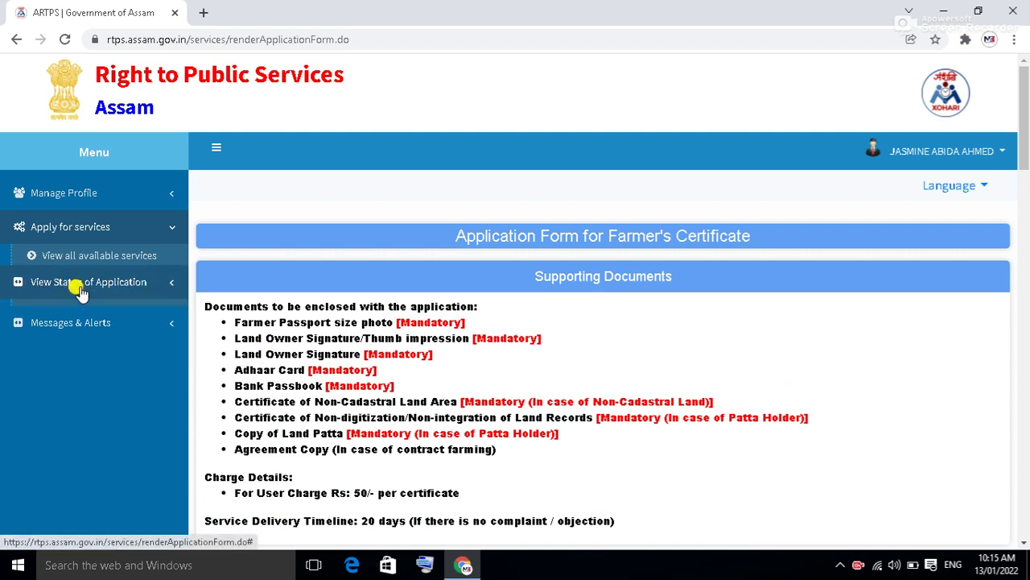
{"action": "left_click", "coordinate": [107, 297]}
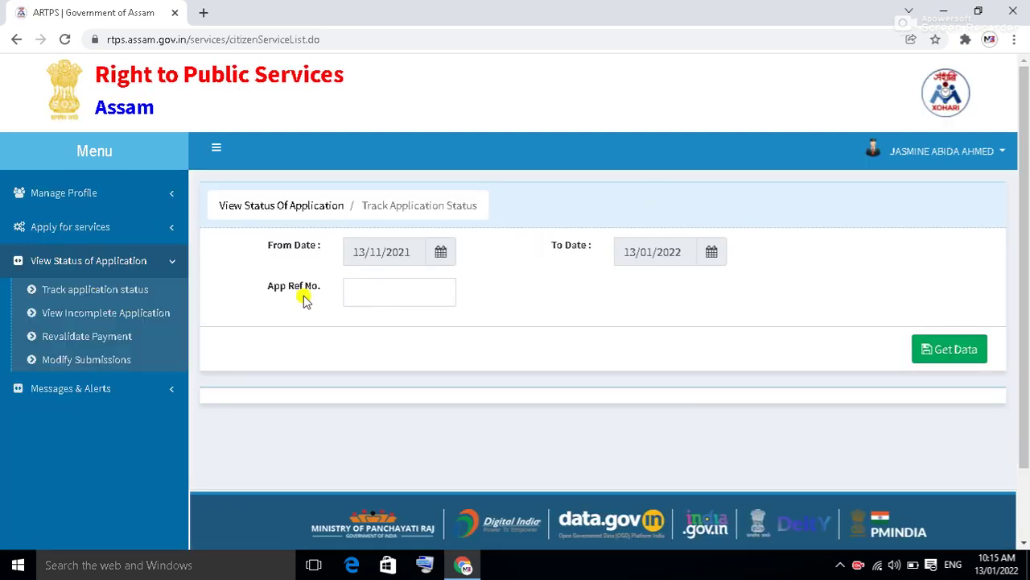
{"action": "left_click", "coordinate": [958, 356]}
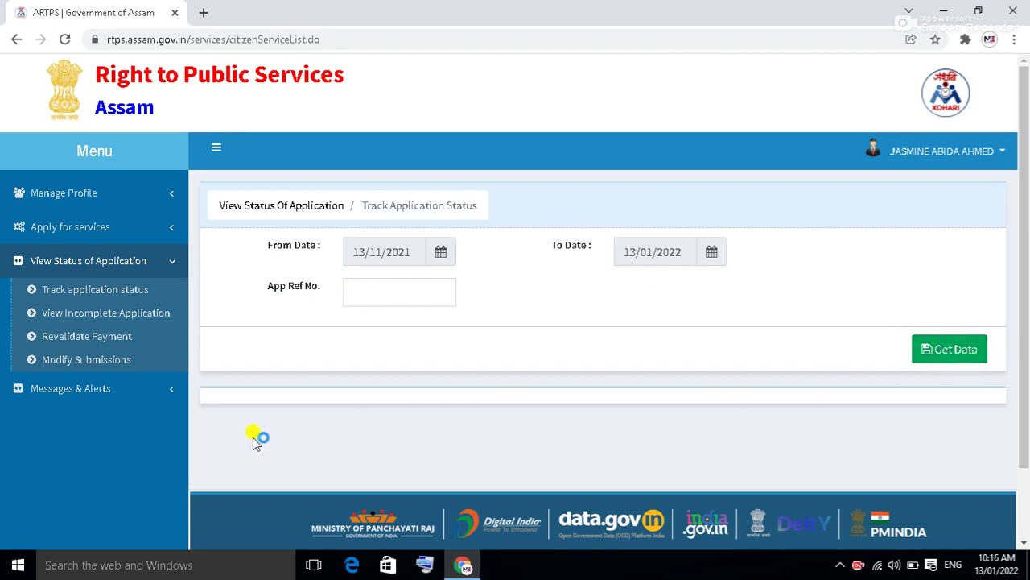